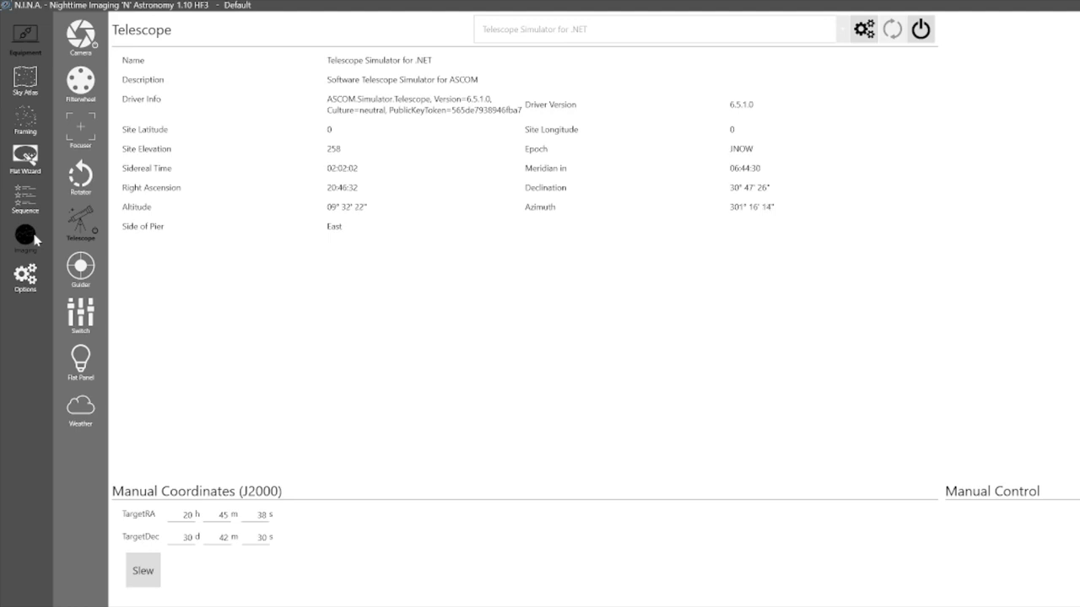
# - Switch to the Imaging screen showing the connected, tracking telescope simulator
pyautogui.click(34, 239)
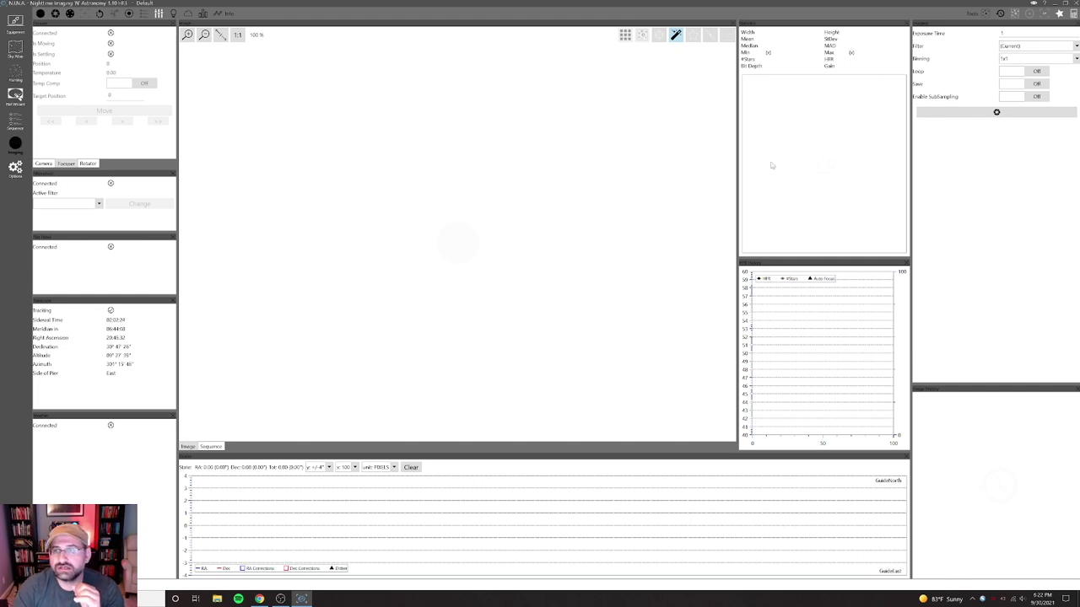
# - Take a 1-second test exposure of the Veil Nebula, fit it to the window, and plate-solve it
pyautogui.click(937, 118)
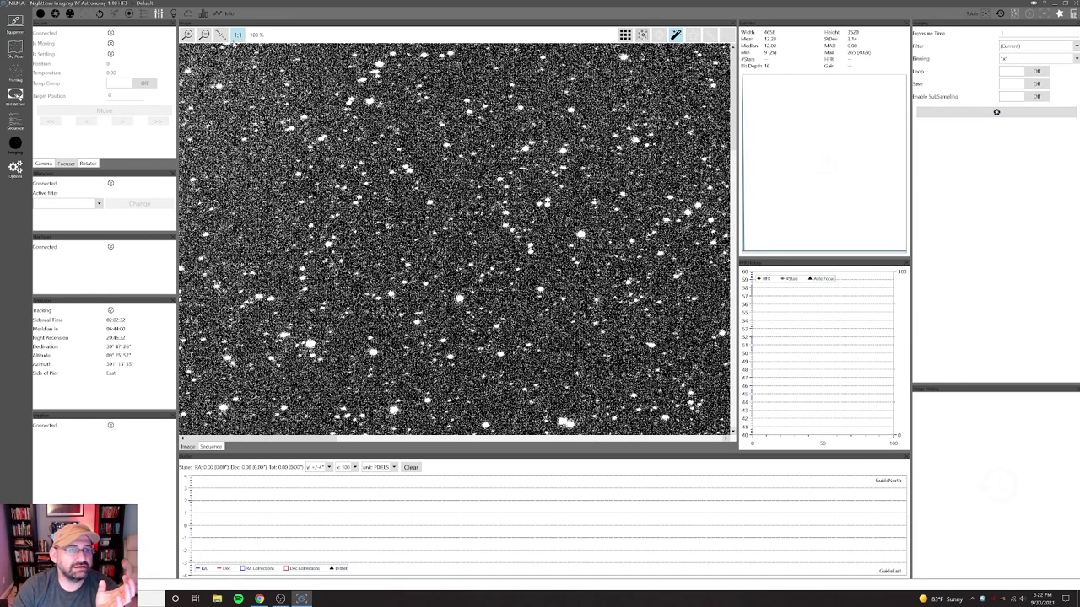
pyautogui.click(221, 35)
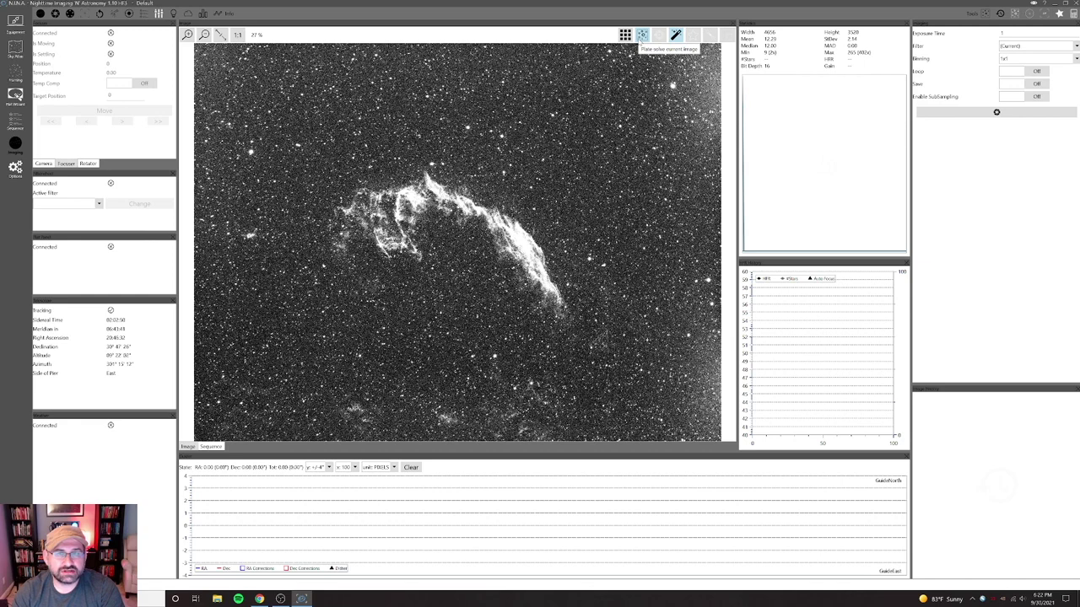
pyautogui.click(641, 35)
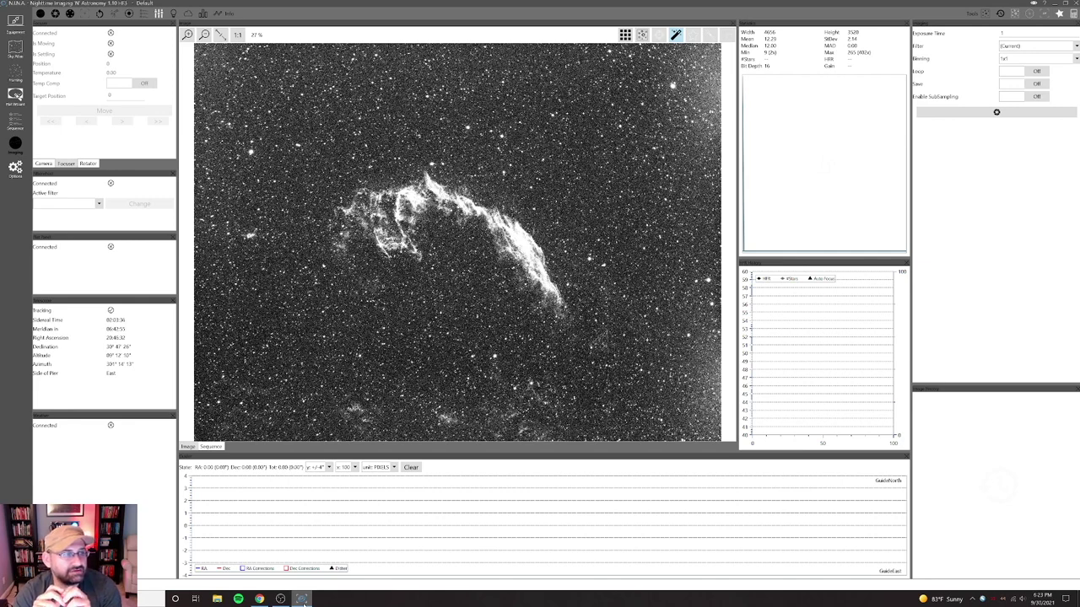
# - Open Framing, keep NASA Sky Survey as the image source, and enter NGC 7000 as the target name
pyautogui.click(6, 74)
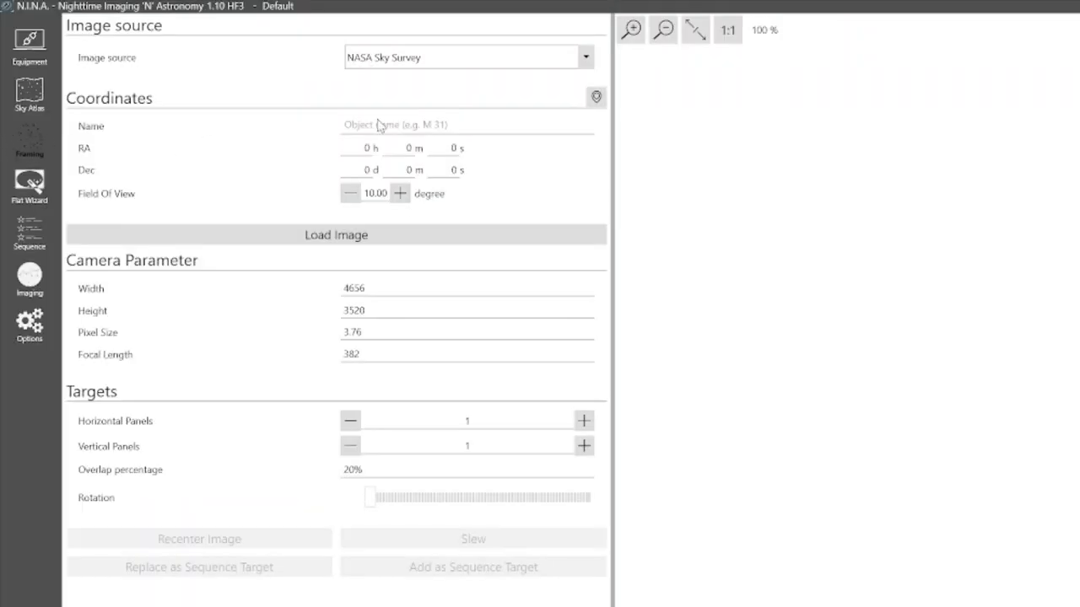
pyautogui.click(405, 61)
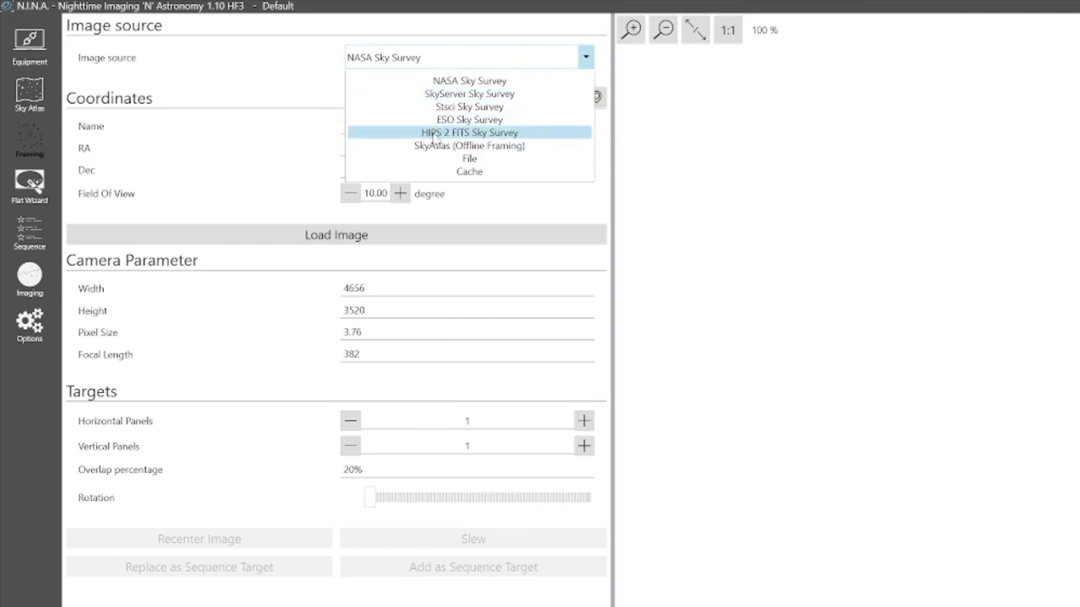
pyautogui.click(221, 61)
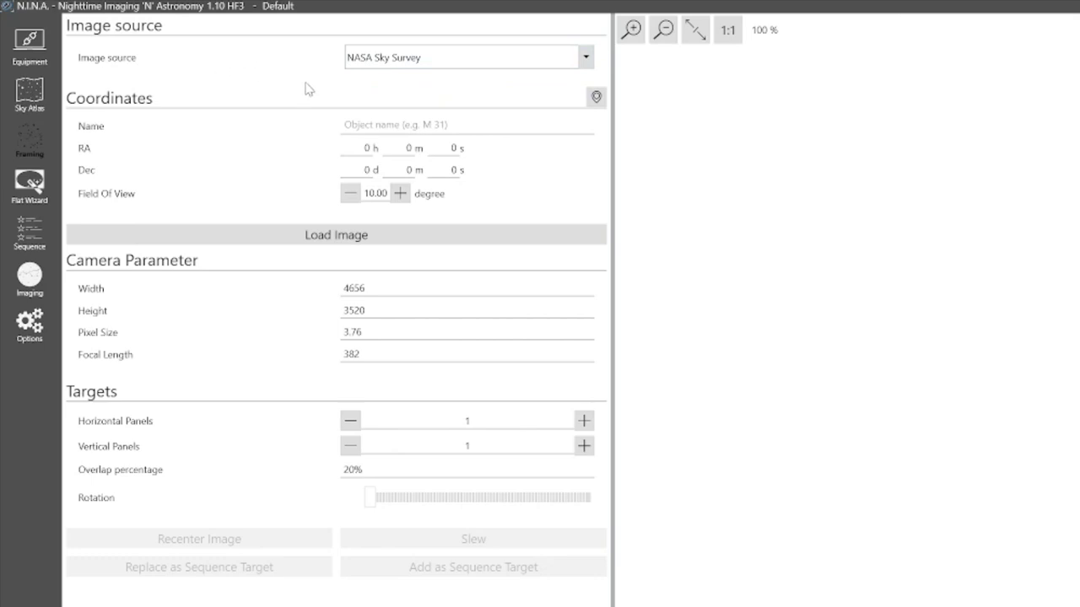
pyautogui.click(393, 126)
pyautogui.click(403, 58)
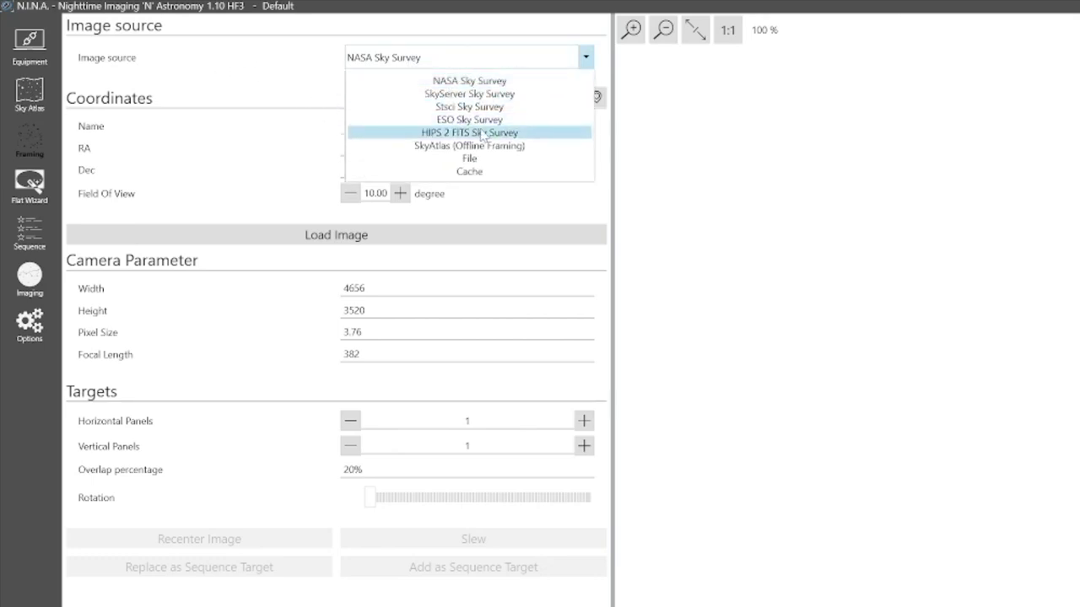
pyautogui.click(653, 161)
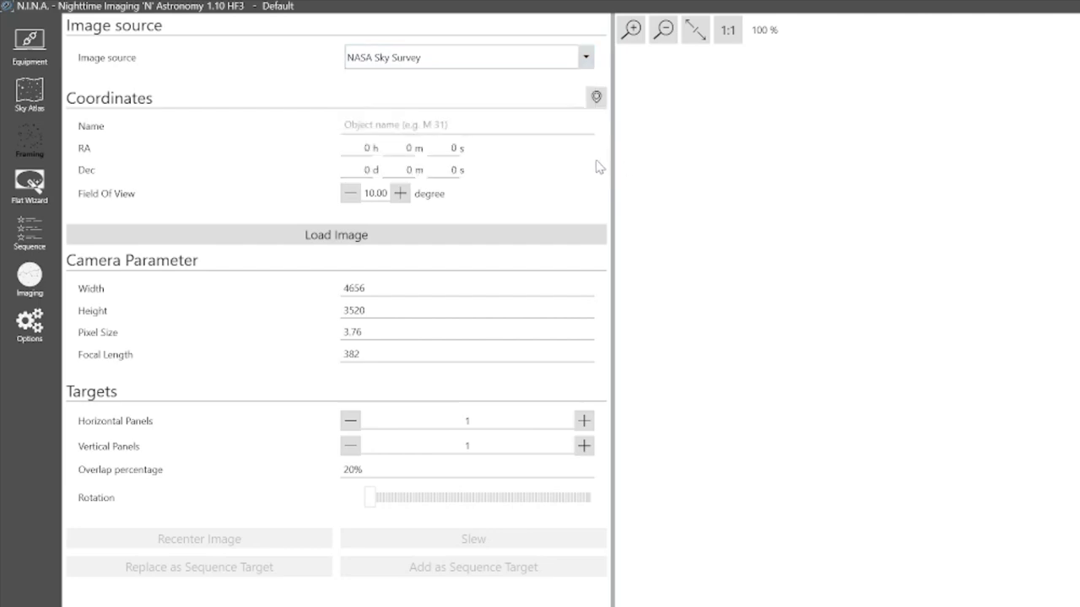
pyautogui.click(472, 125)
pyautogui.write('NGC 7000')
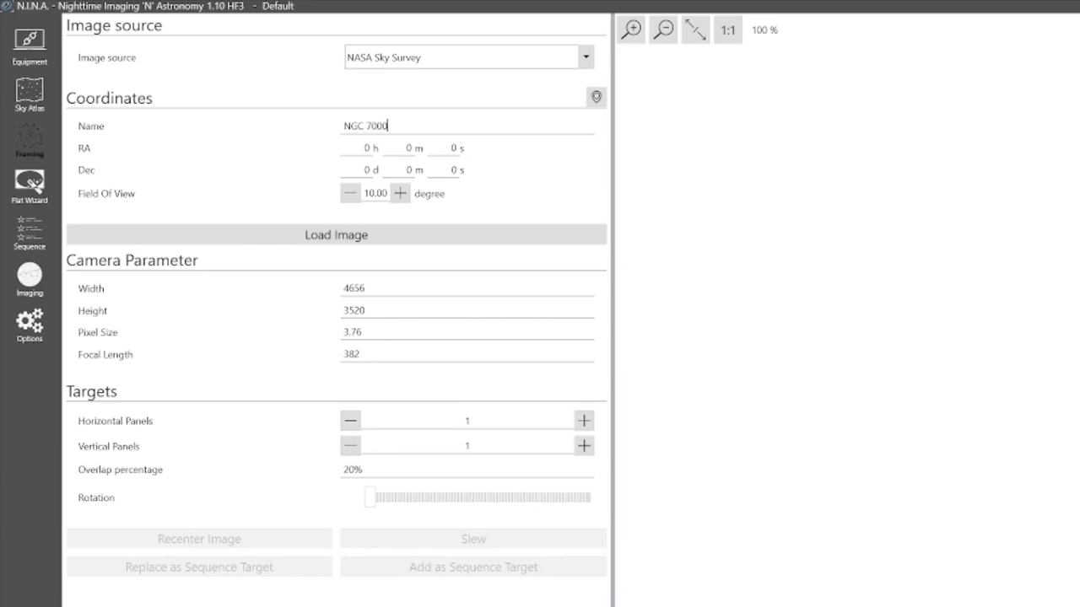
# - Pick North America Nebula (RA 20h 58m 47s, Dec 44d 19m 48s) and review the camera parameters unchanged
pyautogui.click(463, 148)
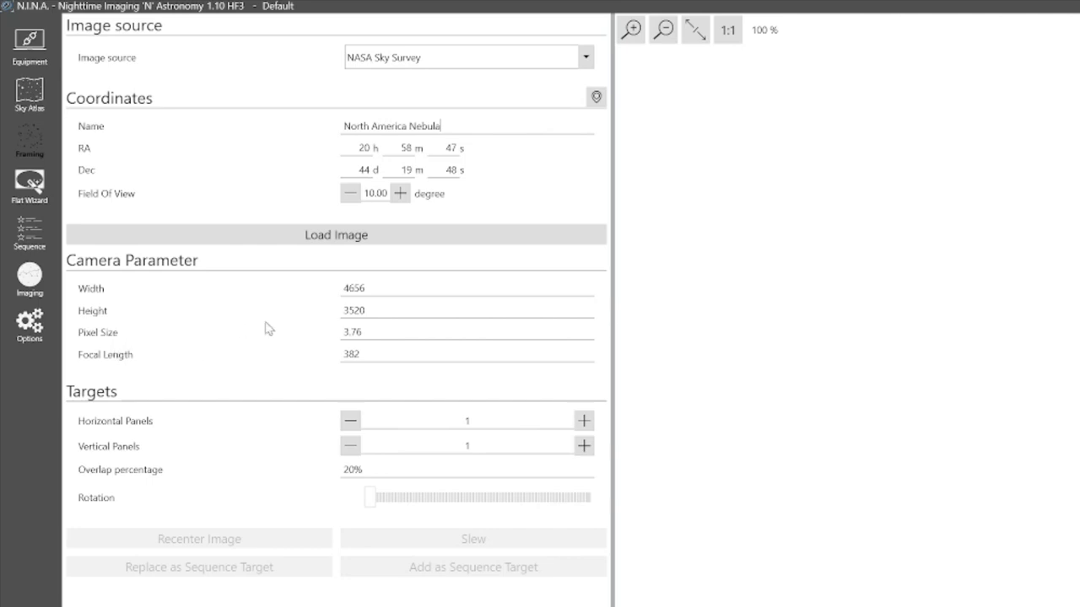
pyautogui.moveTo(361, 333); pyautogui.dragTo(293, 336)
pyautogui.press('Tab')
pyautogui.doubleClick(355, 288)
pyautogui.click(377, 309)
pyautogui.click(586, 58)
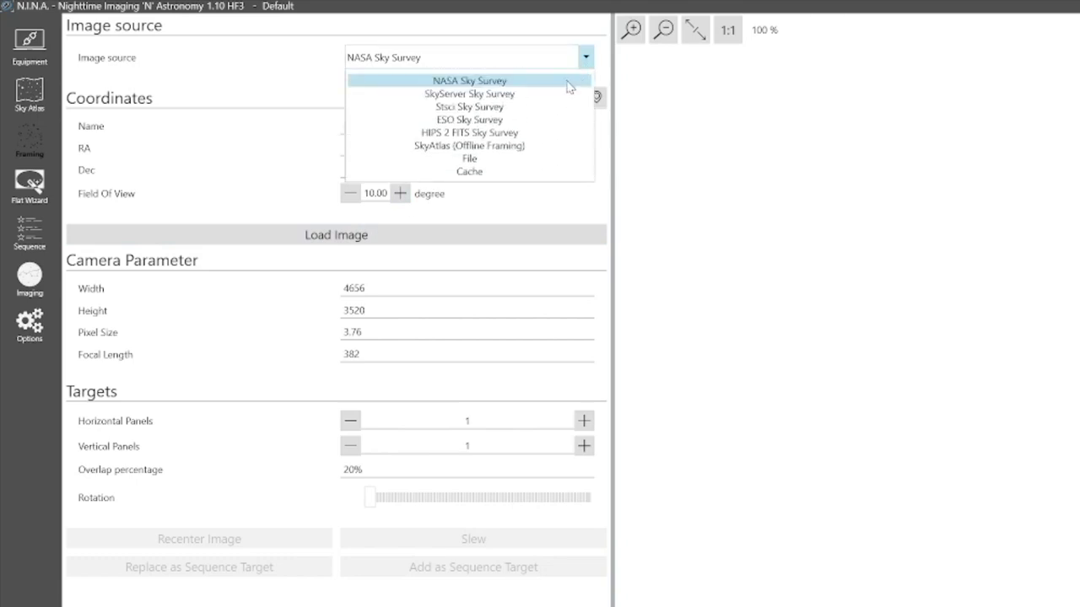
# - Load the HIPS 2 FITS Sky Survey image and position the camera frame over the North America Nebula
pyautogui.click(525, 133)
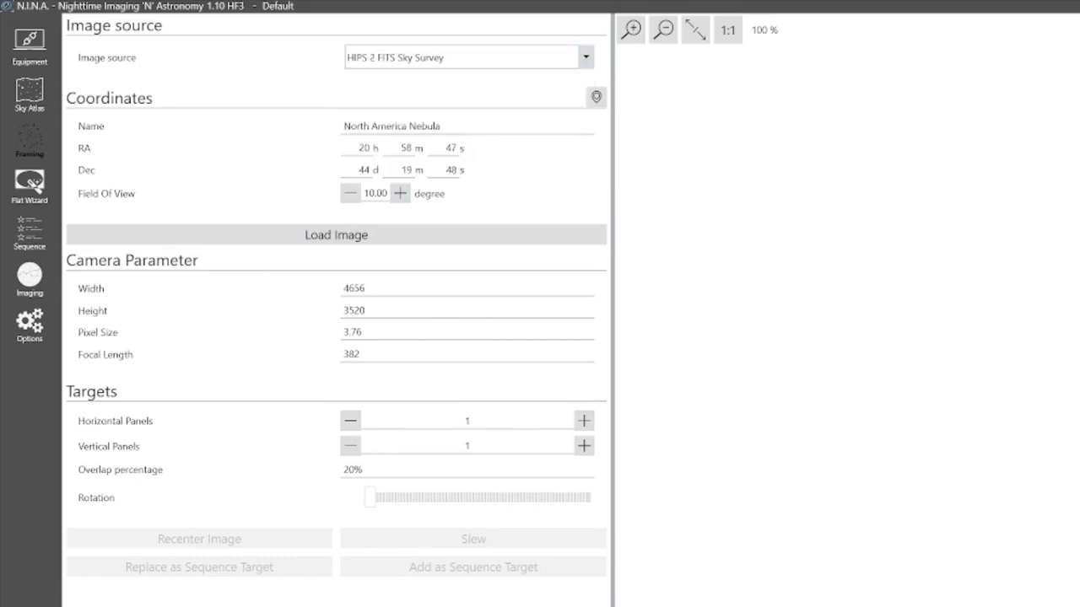
pyautogui.click(496, 238)
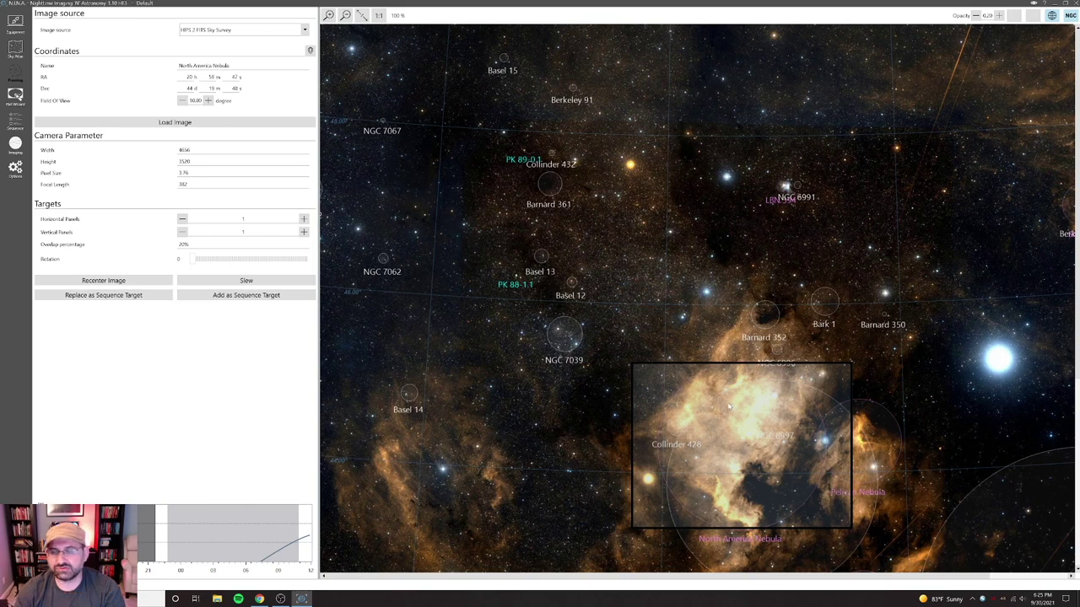
pyautogui.moveTo(732, 394); pyautogui.dragTo(1015, 225)
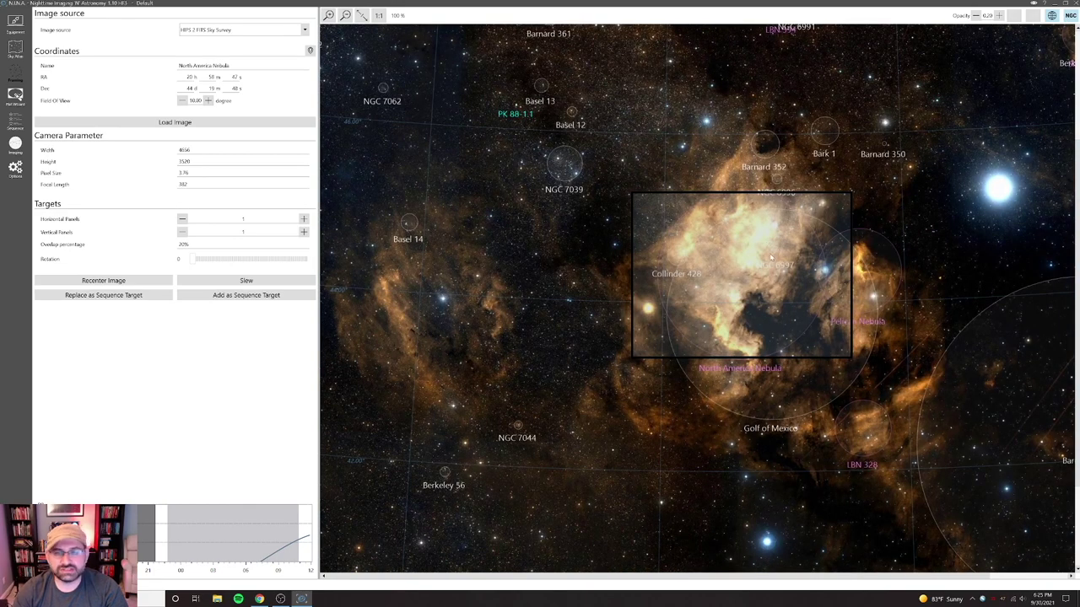
pyautogui.moveTo(794, 266); pyautogui.dragTo(777, 268)
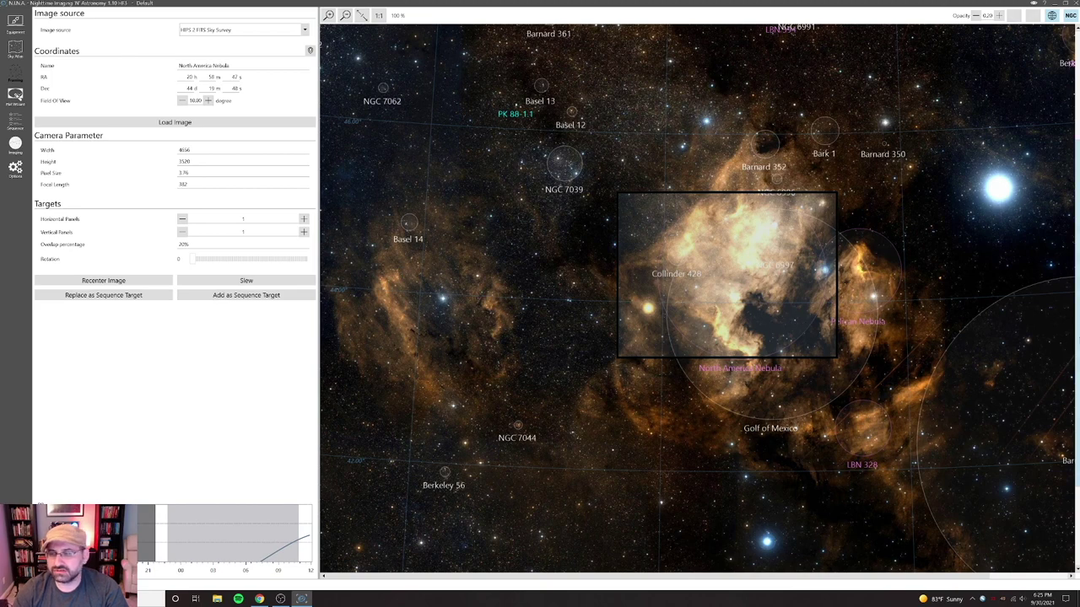
pyautogui.moveTo(1026, 461); pyautogui.dragTo(1026, 408)
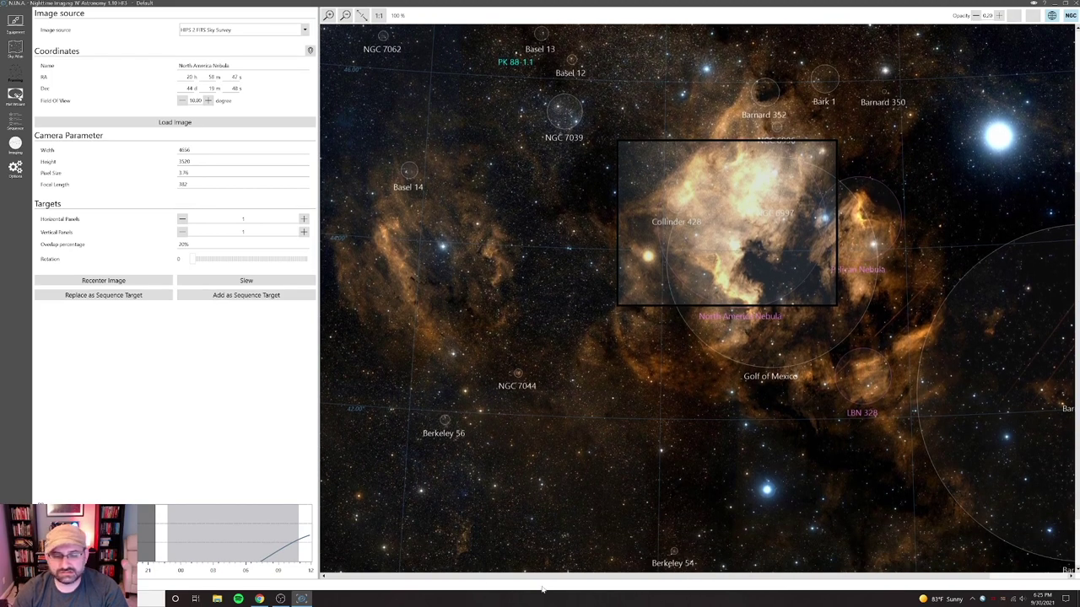
pyautogui.moveTo(537, 578); pyautogui.dragTo(642, 578)
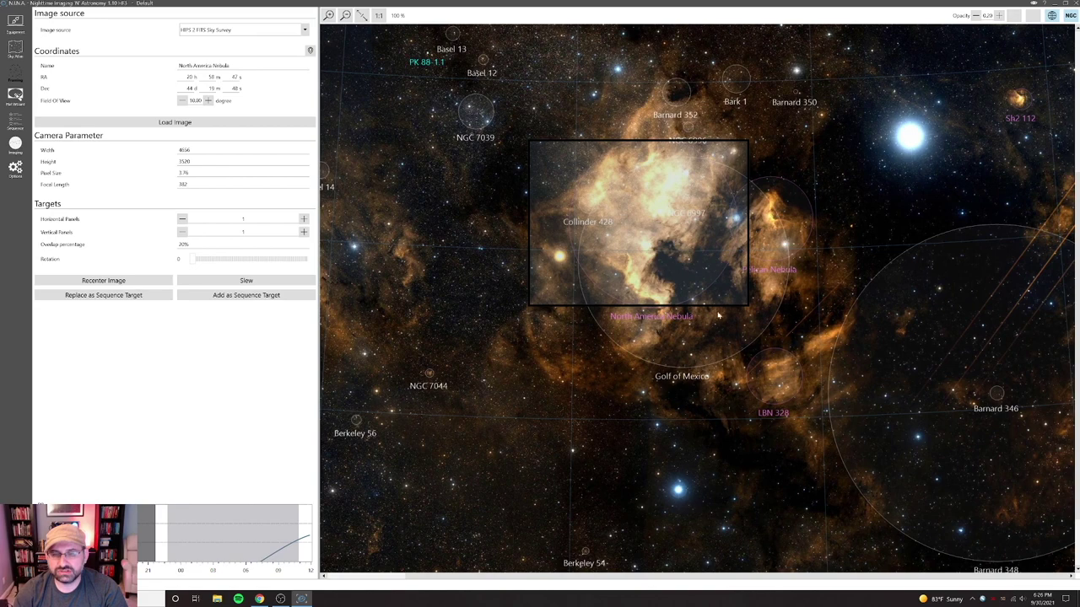
pyautogui.moveTo(689, 286)
pyautogui.mouseDown()
pyautogui.moveTo(672, 290)
pyautogui.moveTo(596, 454)
pyautogui.moveTo(725, 500)
pyautogui.moveTo(697, 324)
pyautogui.moveTo(728, 230)
pyautogui.moveTo(692, 285)
pyautogui.moveTo(696, 269)
pyautogui.mouseUp()
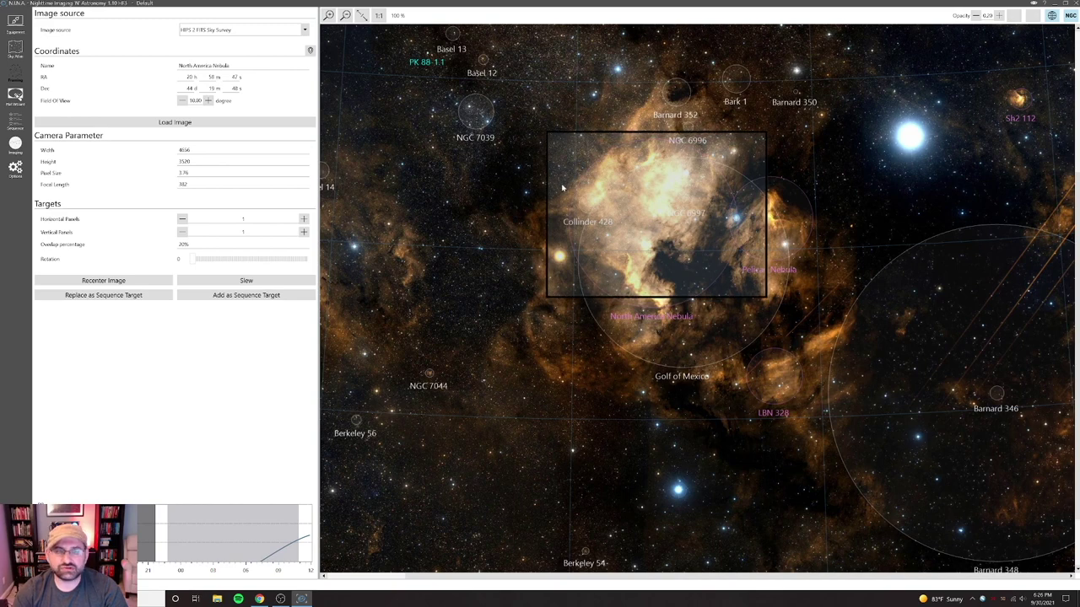
pyautogui.click(304, 219)
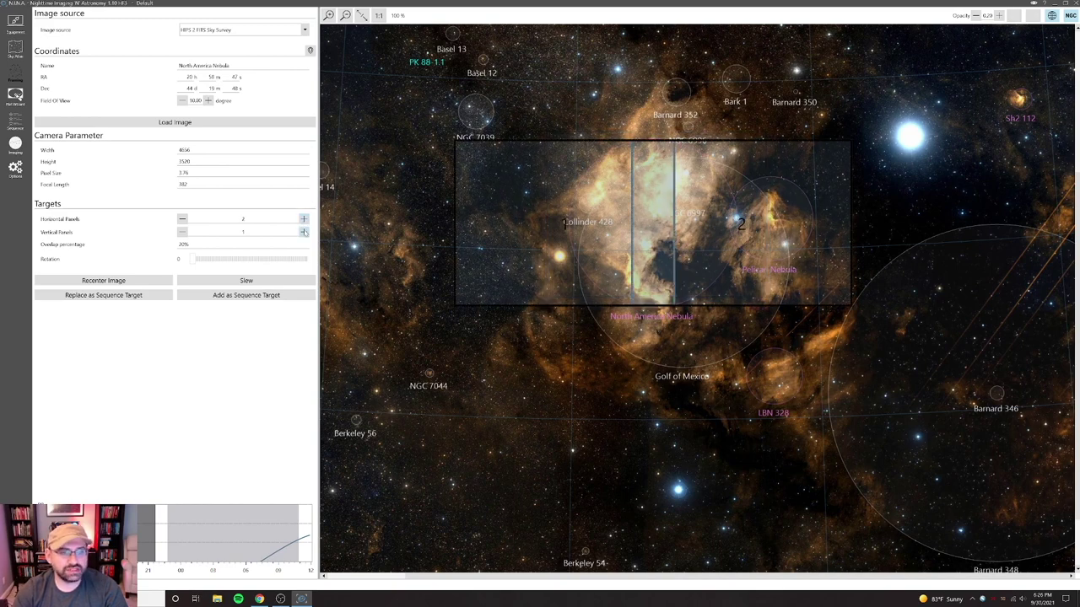
pyautogui.click(304, 231)
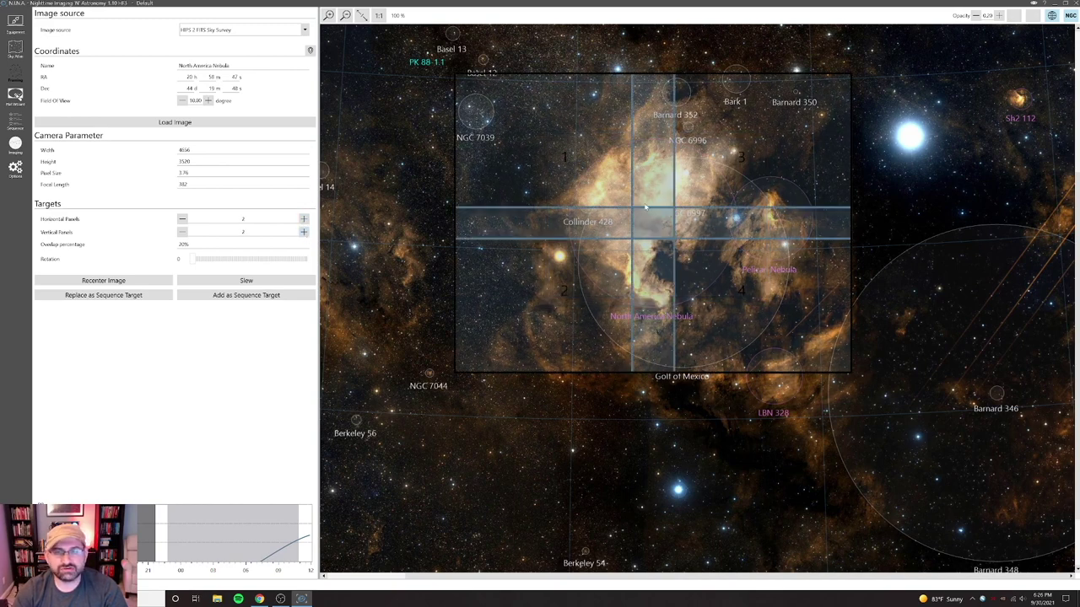
pyautogui.moveTo(646, 206); pyautogui.dragTo(644, 250)
pyautogui.moveTo(717, 234); pyautogui.dragTo(622, 294)
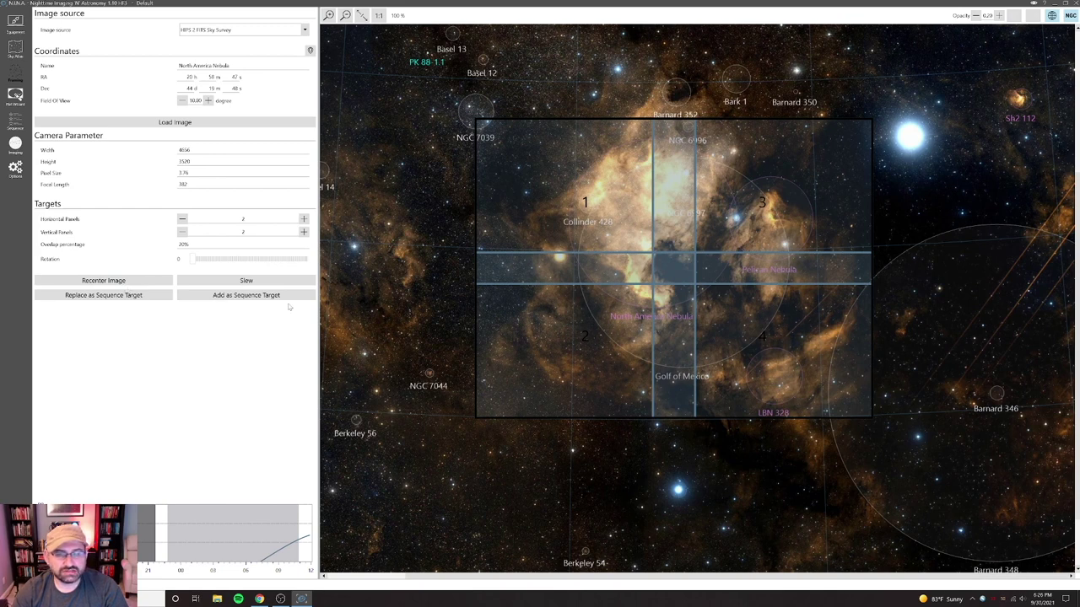
pyautogui.moveTo(559, 344); pyautogui.dragTo(557, 331)
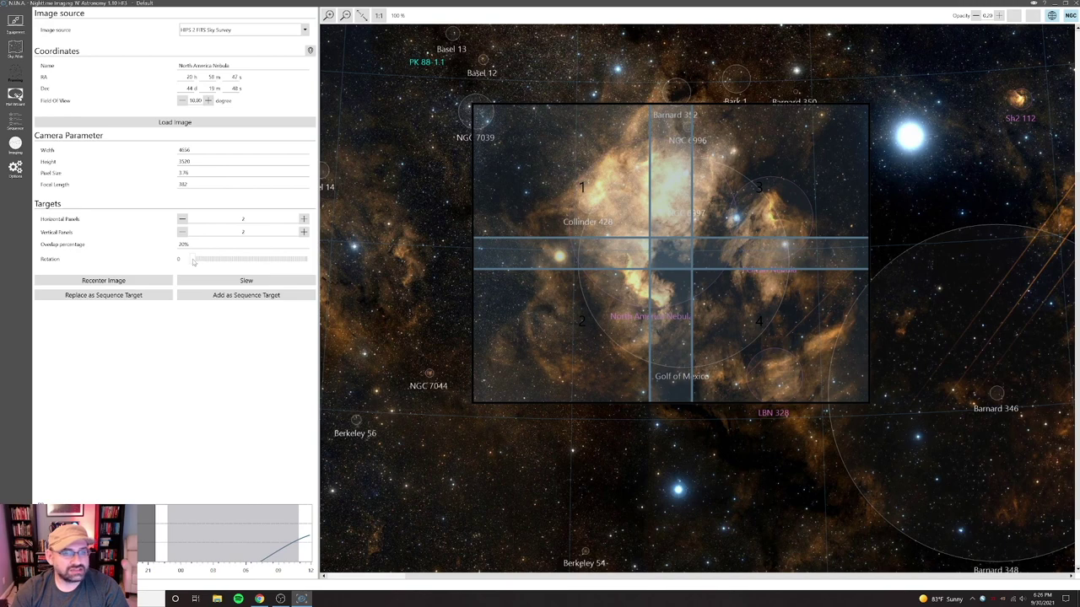
pyautogui.moveTo(193, 262)
pyautogui.mouseDown()
pyautogui.moveTo(250, 268)
pyautogui.moveTo(187, 273)
pyautogui.mouseUp()
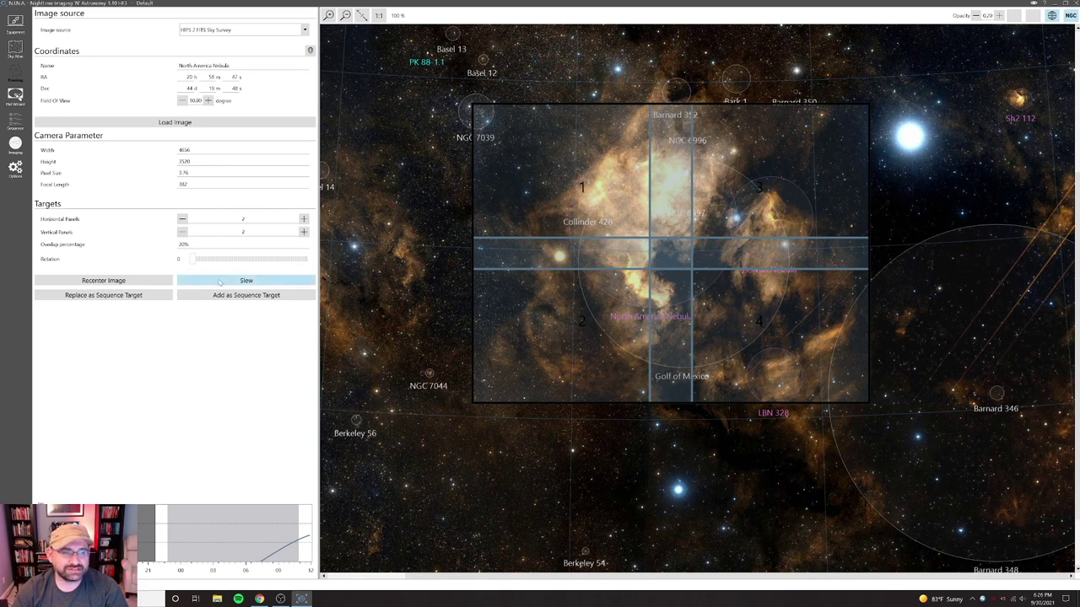
# - Set the mosaic to 1 horizontal and 1 vertical panel and nudge it over the nebula
pyautogui.click(183, 232)
pyautogui.click(182, 219)
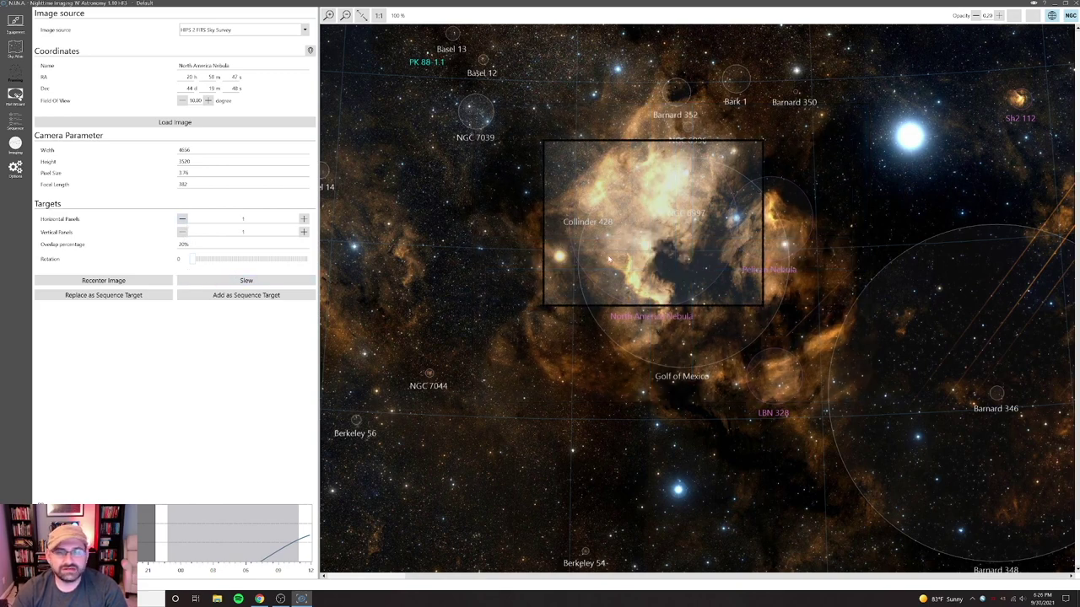
pyautogui.moveTo(607, 259)
pyautogui.mouseDown()
pyautogui.moveTo(612, 282)
pyautogui.moveTo(623, 262)
pyautogui.moveTo(622, 273)
pyautogui.mouseUp()
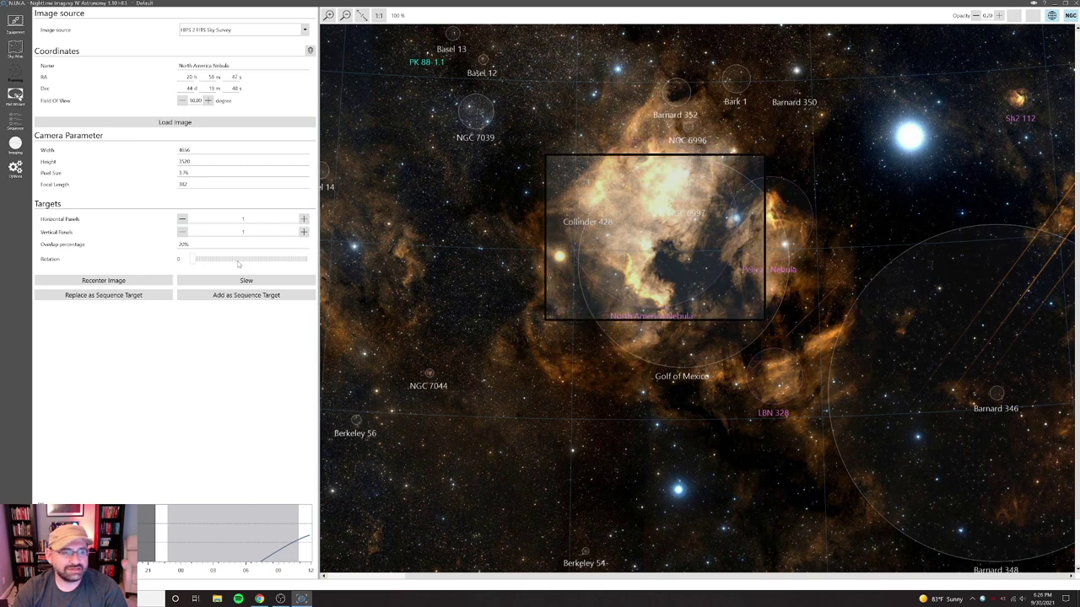
# - Try 45 and 50 degree rotations, recentre the image, move the frame, then reset rotation to 0
pyautogui.moveTo(194, 262); pyautogui.dragTo(208, 261)
pyautogui.moveTo(646, 264)
pyautogui.mouseDown()
pyautogui.moveTo(665, 239)
pyautogui.moveTo(638, 246)
pyautogui.mouseUp()
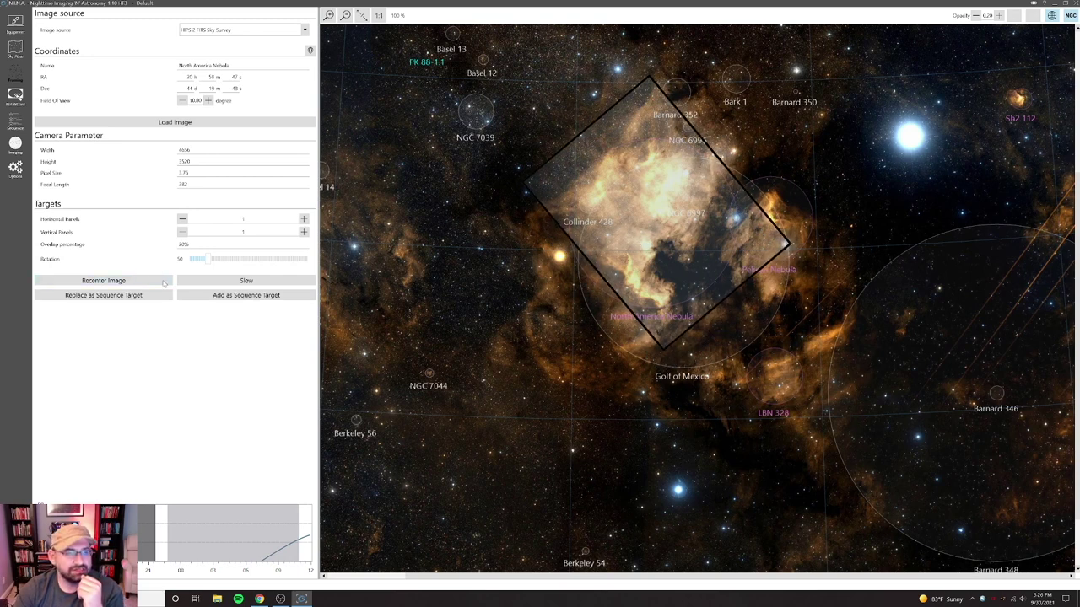
pyautogui.click(165, 282)
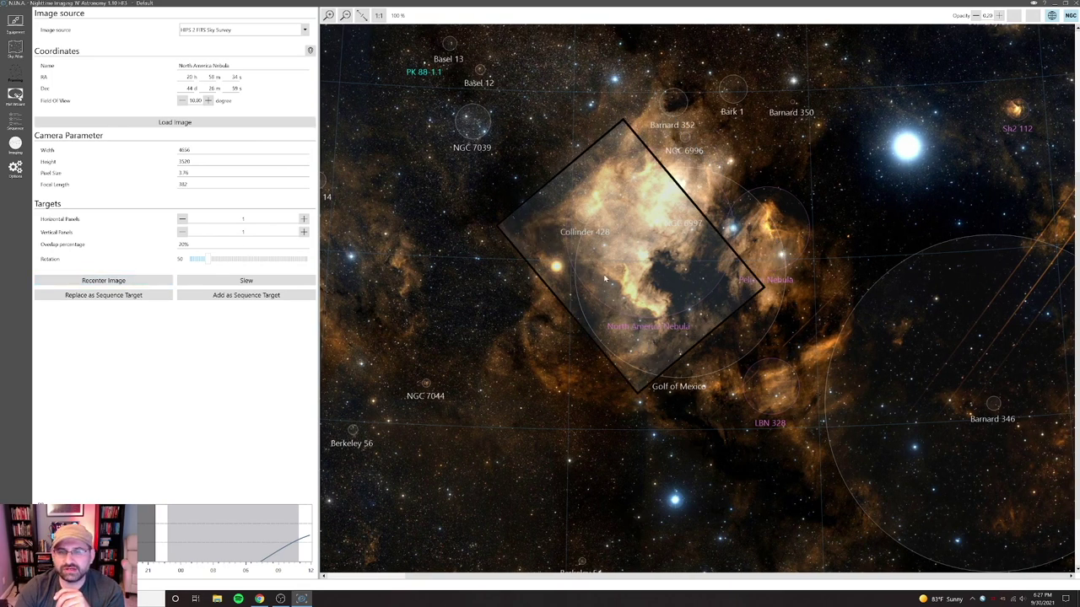
pyautogui.moveTo(604, 278); pyautogui.dragTo(627, 241)
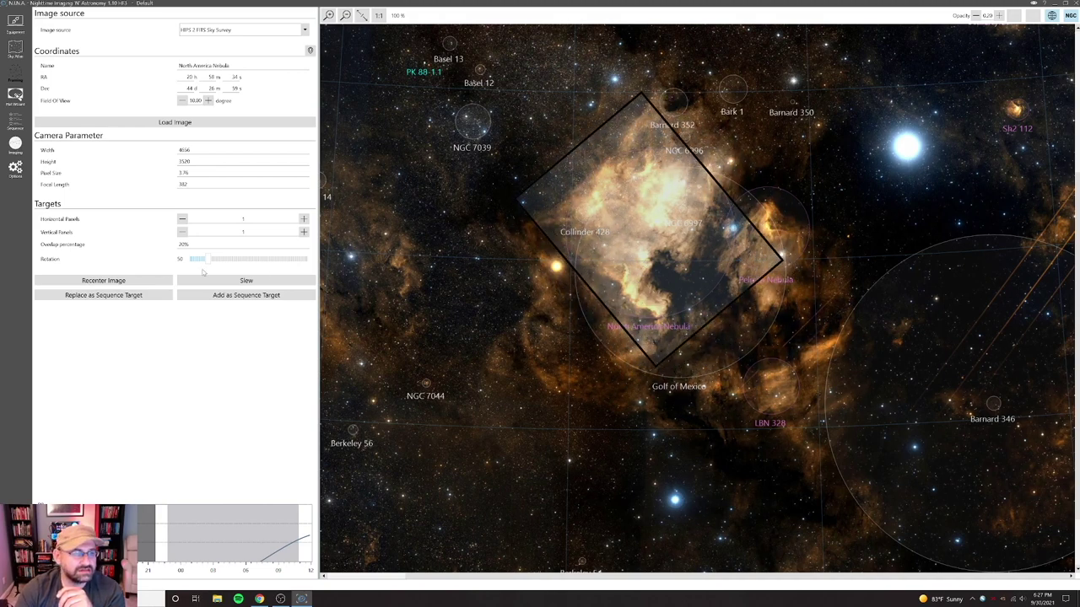
pyautogui.moveTo(208, 262); pyautogui.dragTo(189, 263)
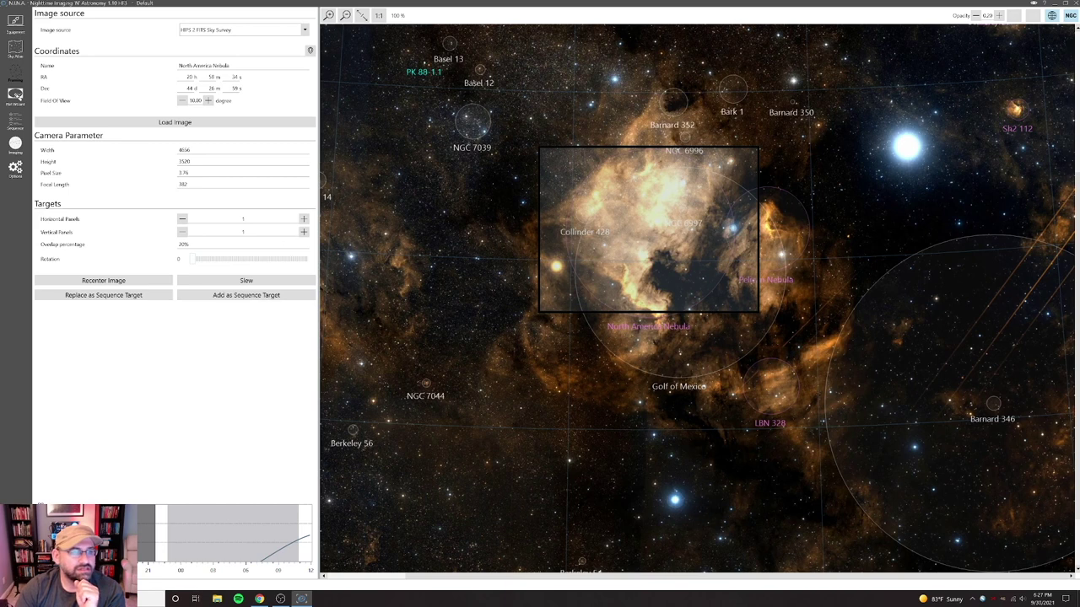
pyautogui.doubleClick(183, 184)
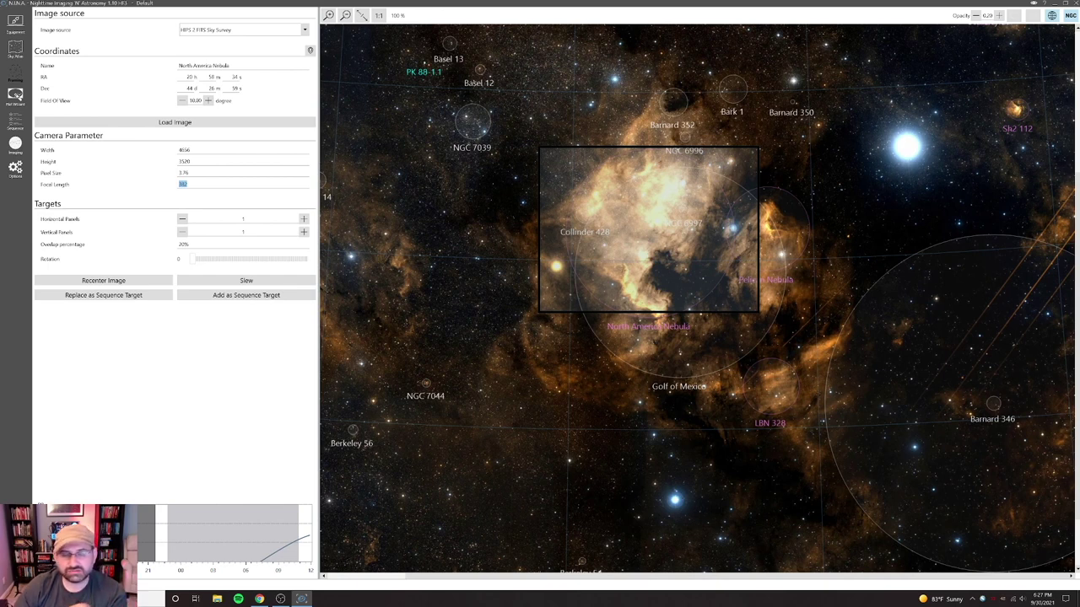
# - Set the focal length to 135 mm and move the enlarged frame over the nebula
pyautogui.write('1')
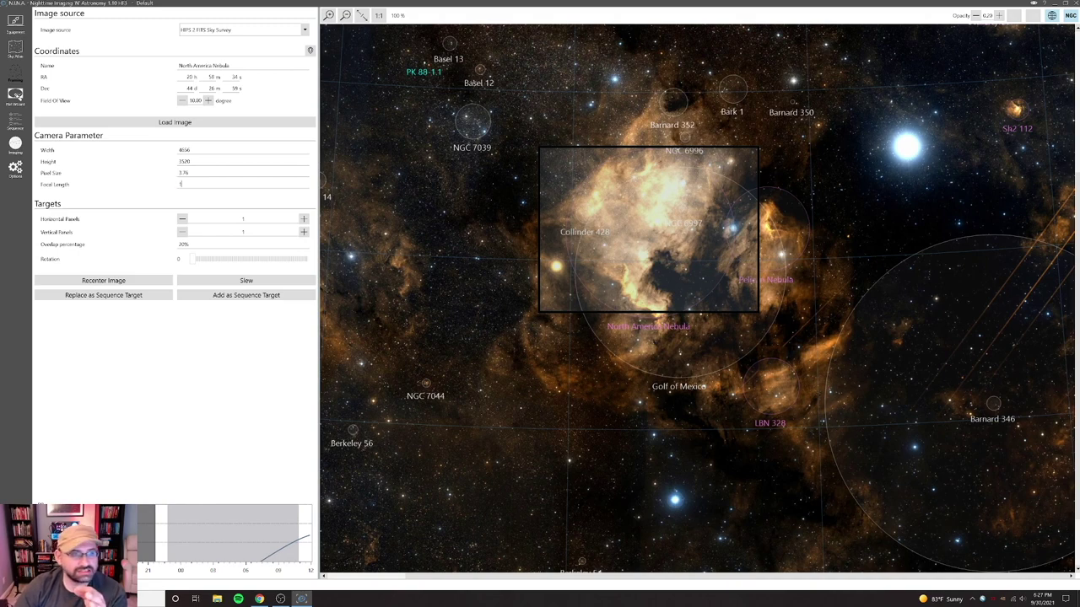
pyautogui.write('35')
pyautogui.click(232, 172)
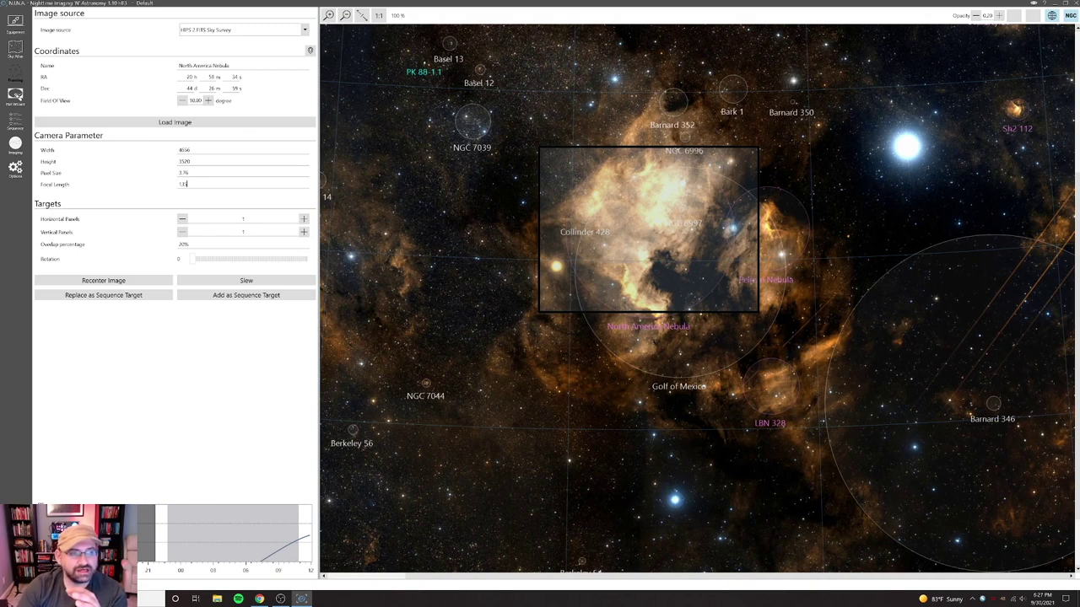
pyautogui.moveTo(381, 196); pyautogui.dragTo(473, 260)
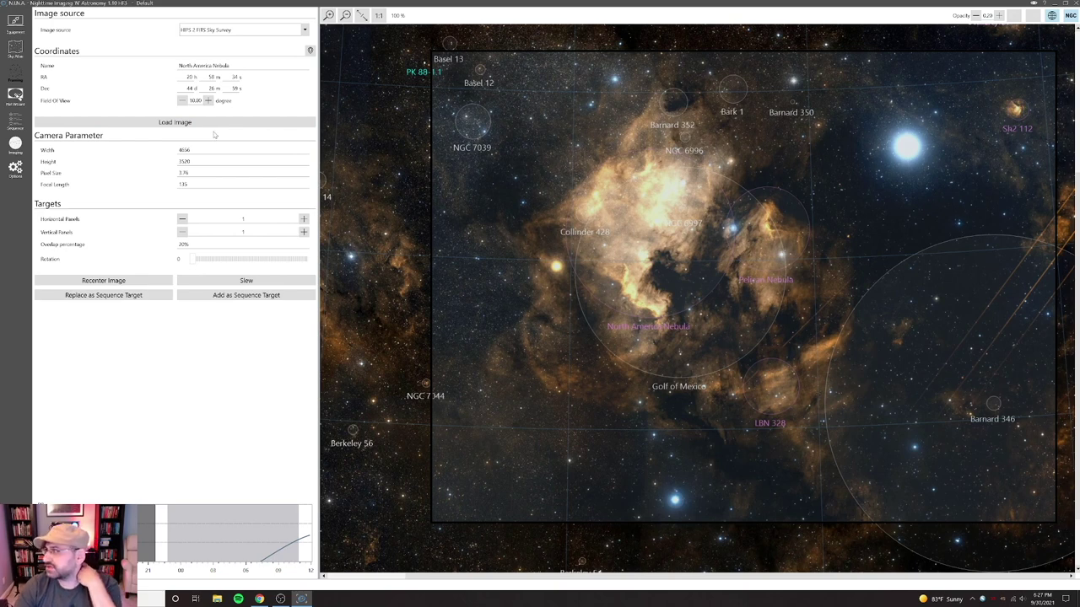
# - Compare with a 332 mm focal length, return to 135 mm, and shift the frame down over the nebula
pyautogui.doubleClick(182, 184)
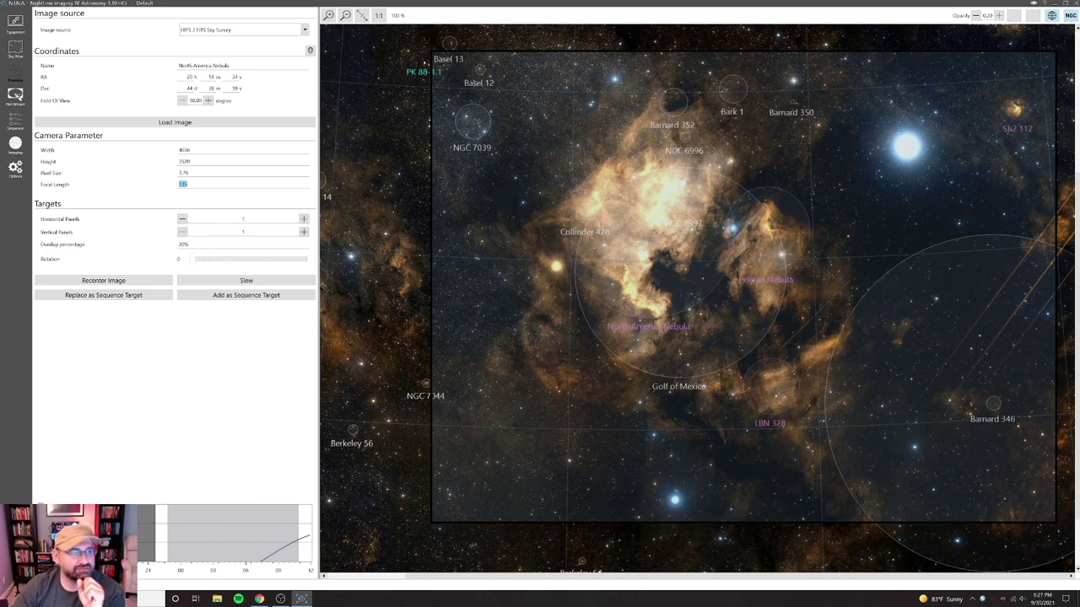
pyautogui.write('3')
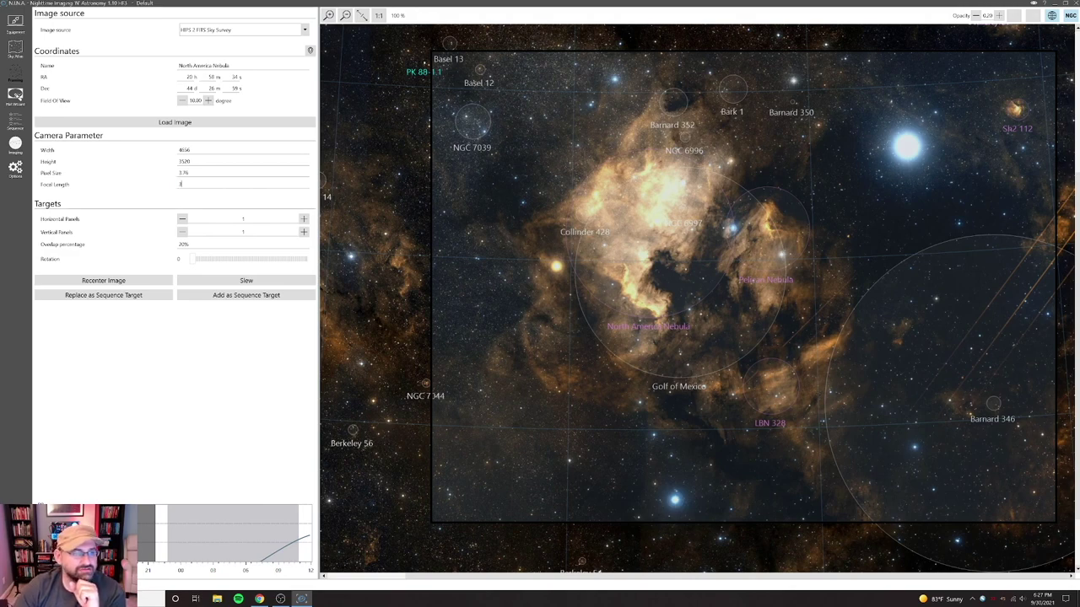
pyautogui.write('32')
pyautogui.press('Return')
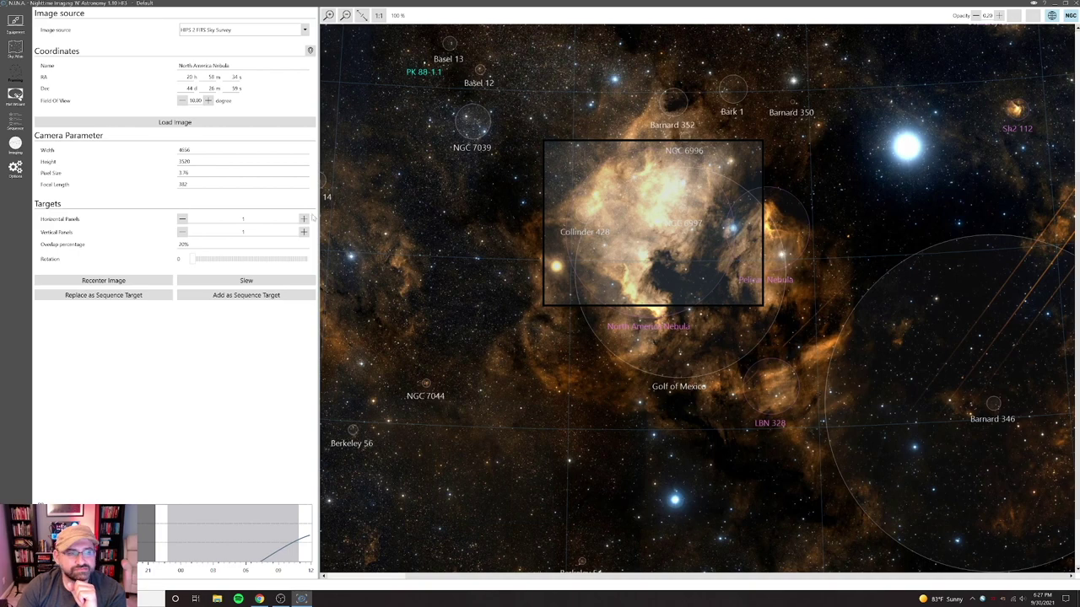
pyautogui.doubleClick(183, 184)
pyautogui.write('135')
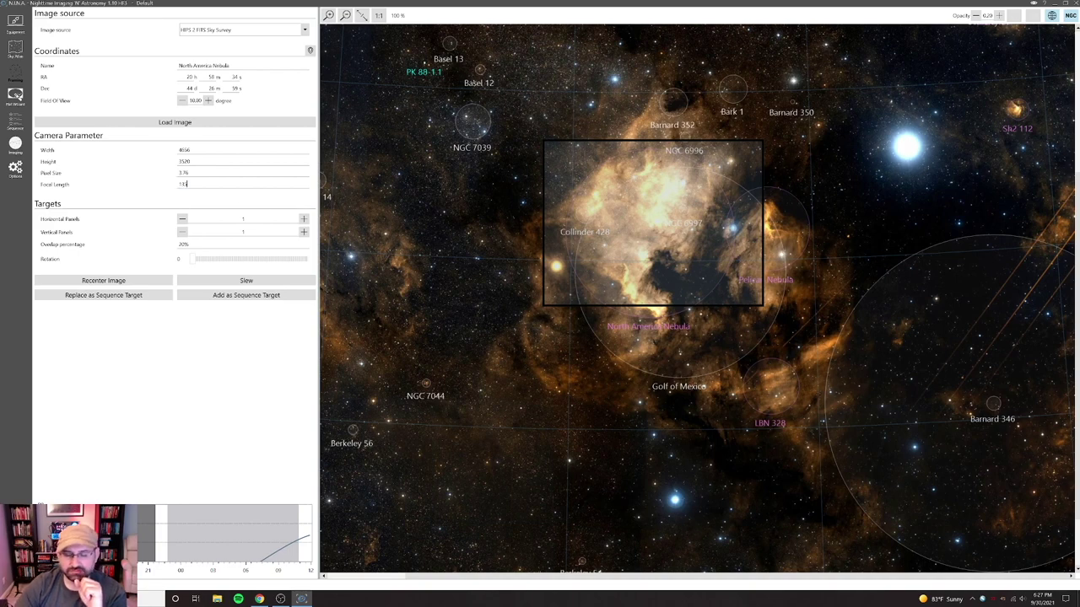
pyautogui.press('Return')
pyautogui.moveTo(561, 311); pyautogui.dragTo(552, 324)
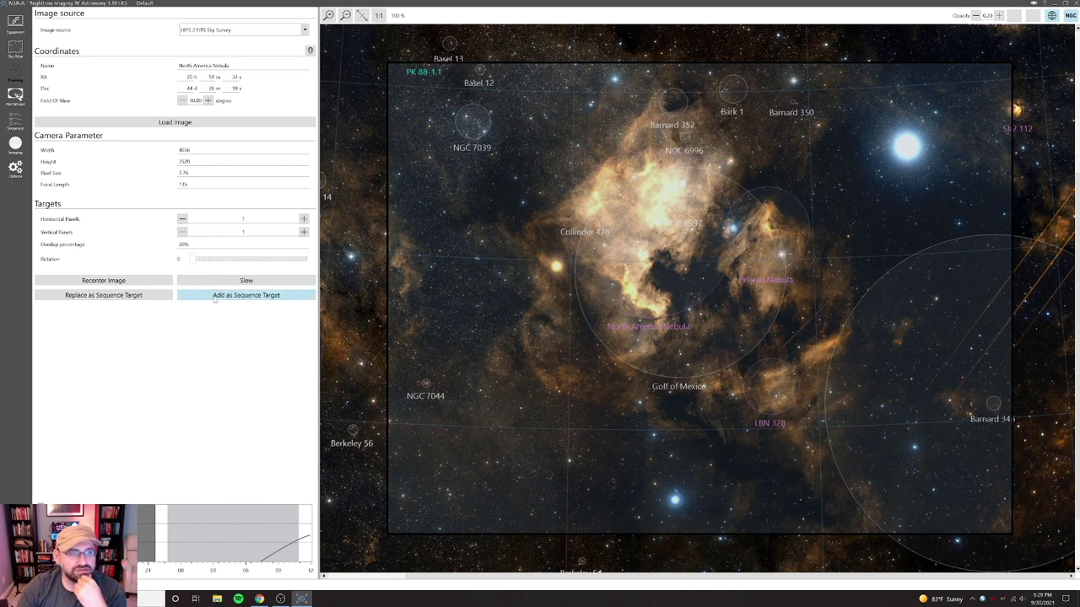
# - Replace the sequence target with the framed nebula, leaving the Light exposure at 1 second
pyautogui.click(153, 296)
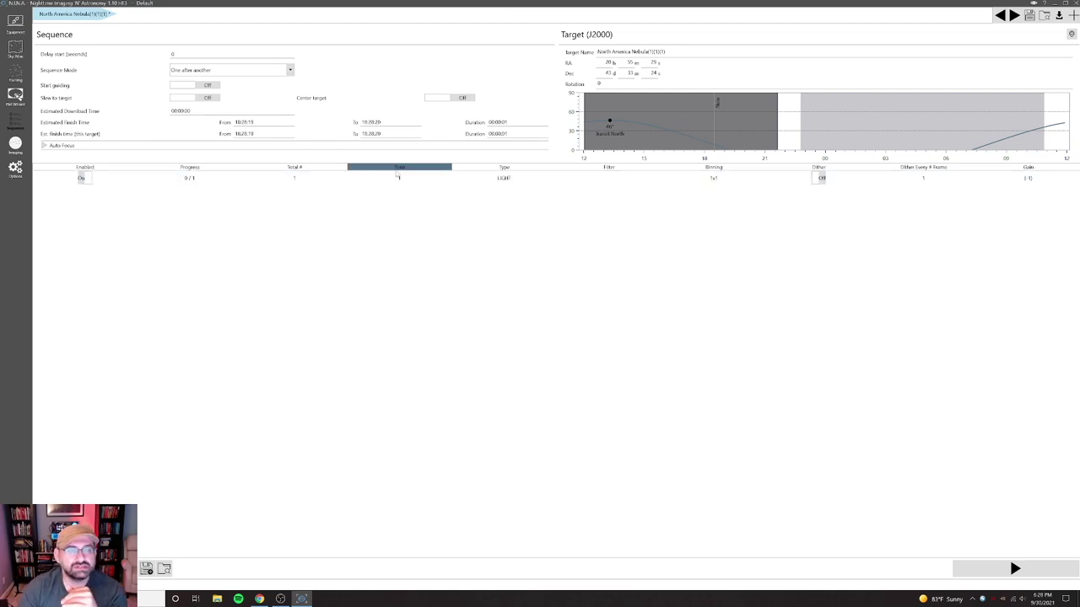
pyautogui.click(400, 177)
pyautogui.click(503, 197)
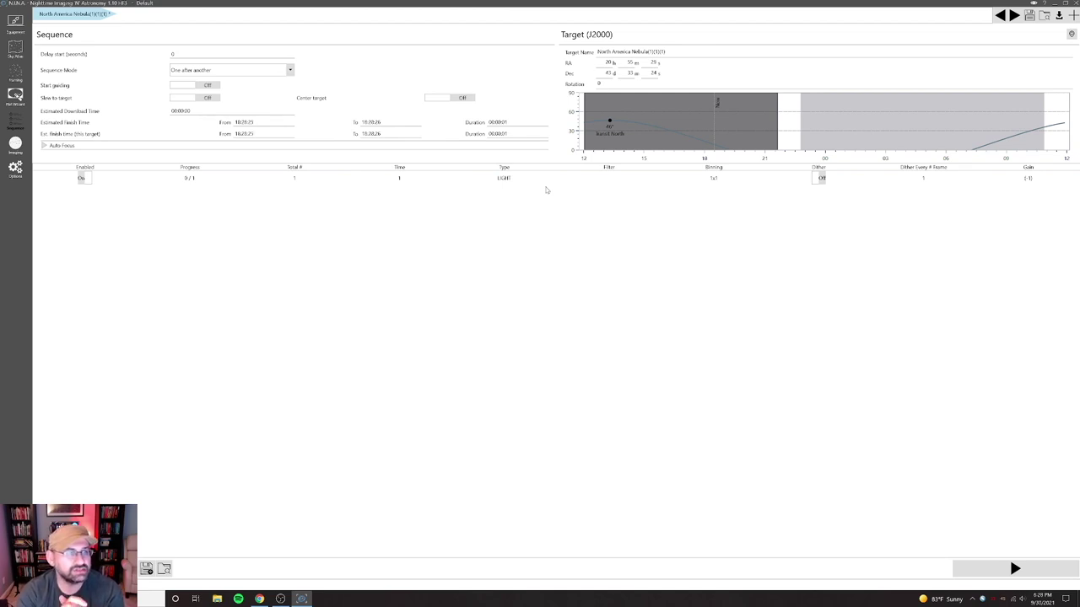
pyautogui.click(545, 179)
pyautogui.click(506, 198)
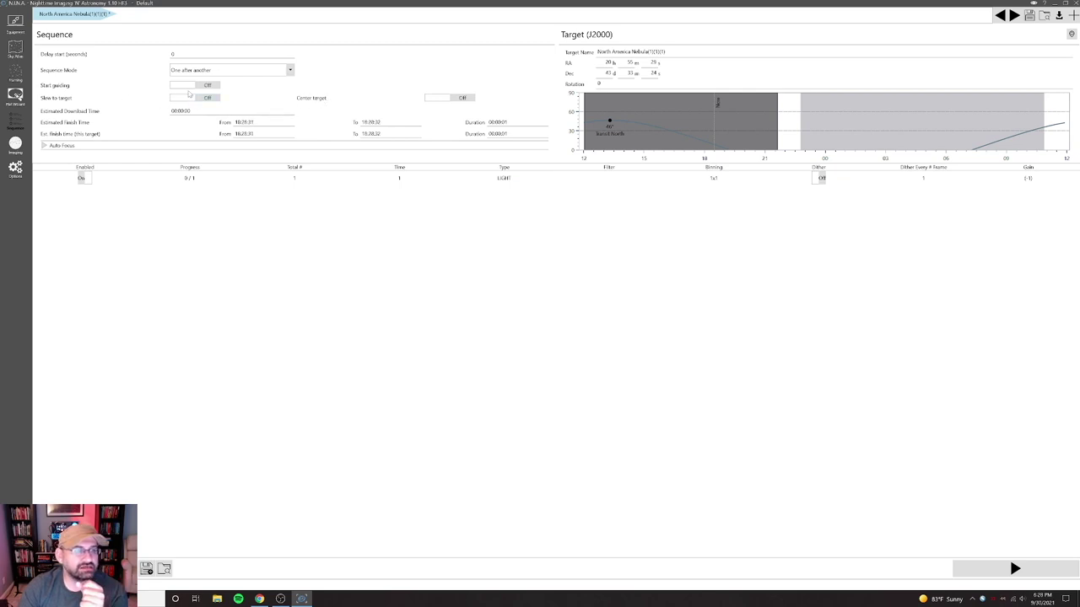
# - Turn on Start guiding, Slew to target and Center target
pyautogui.click(205, 87)
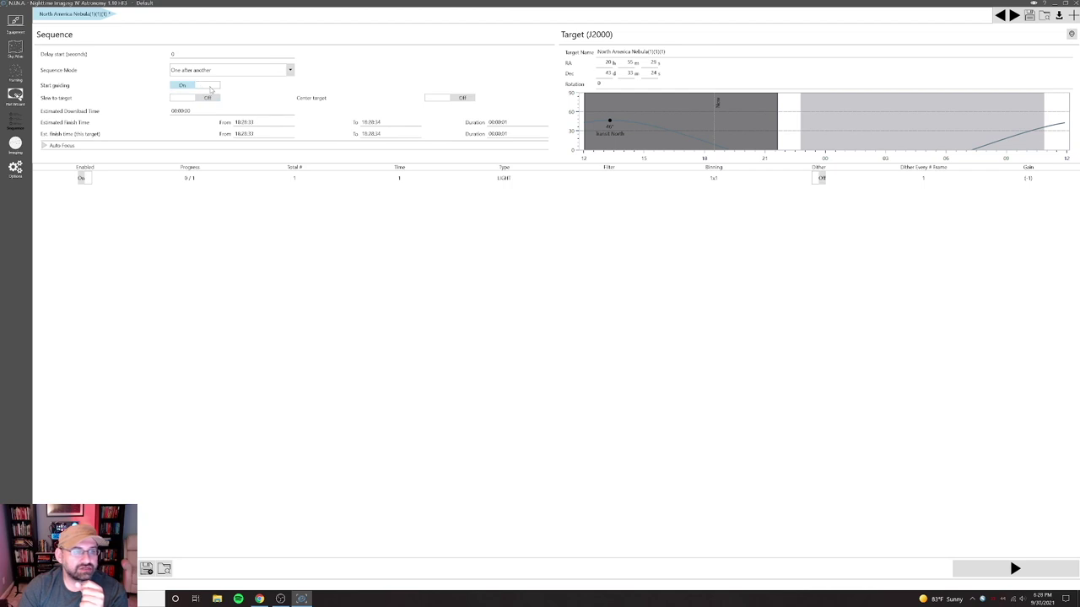
pyautogui.click(201, 98)
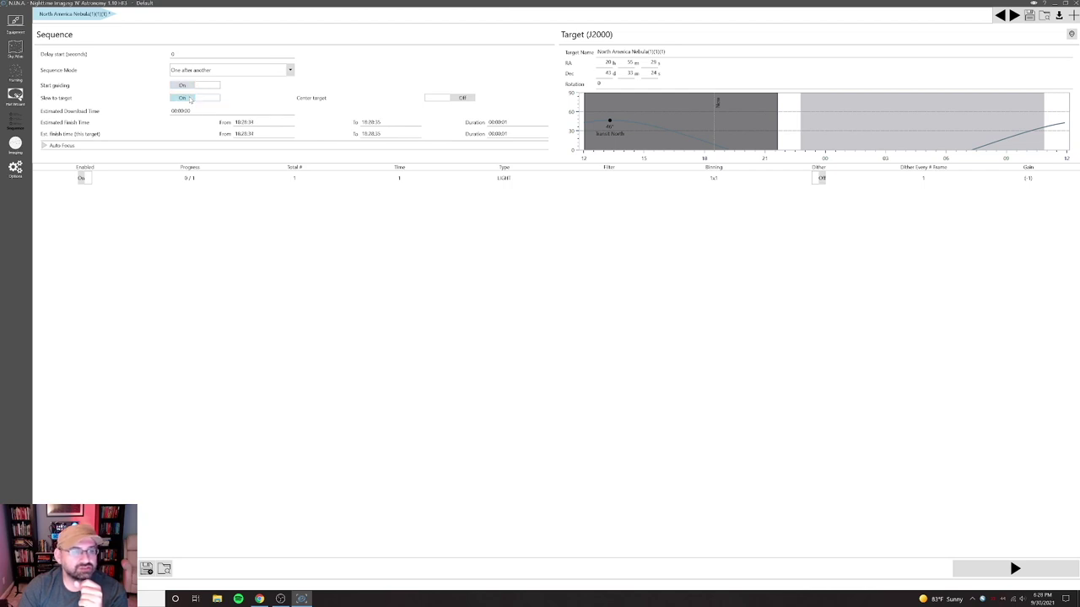
pyautogui.click(434, 99)
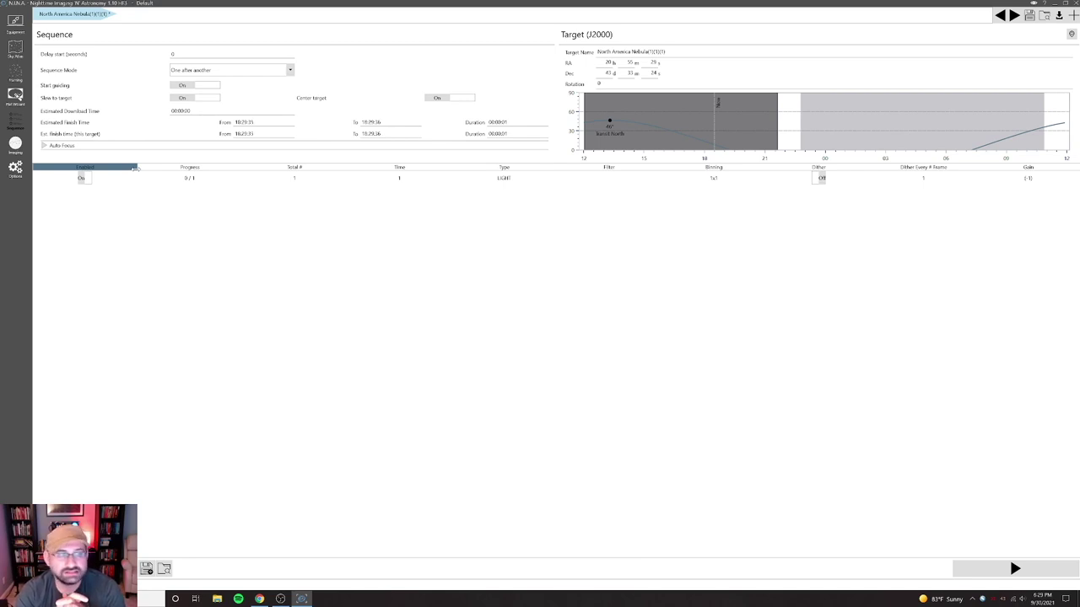
# - Return to the Framing Assistant, where the 135 mm North America Nebula framing remains
pyautogui.click(15, 76)
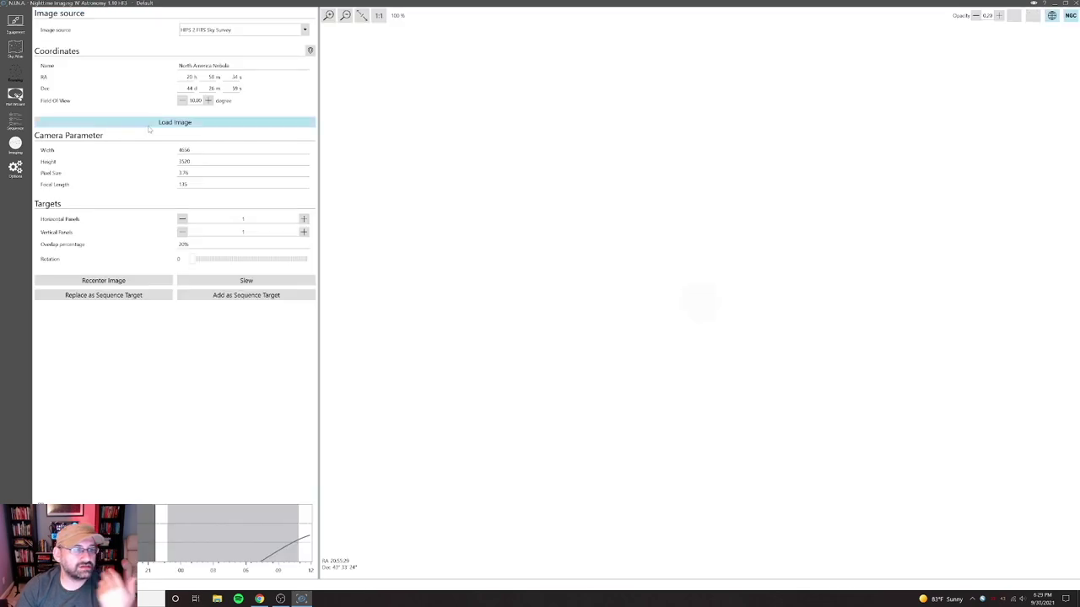